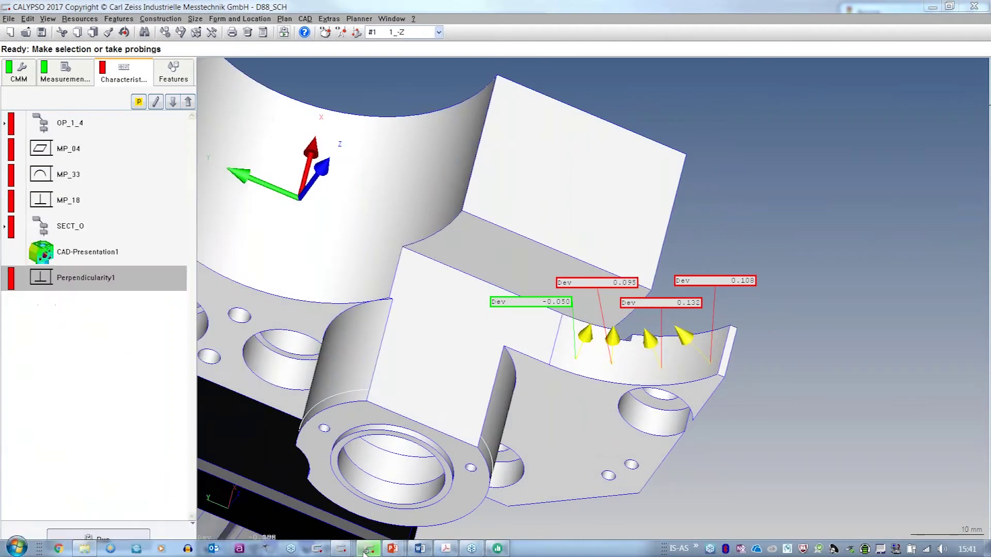
Step: Show the measuring time monitor, toggle recording of measuring times off and back on, then hide it
{"action": "left_click", "coordinate": [369, 550]}
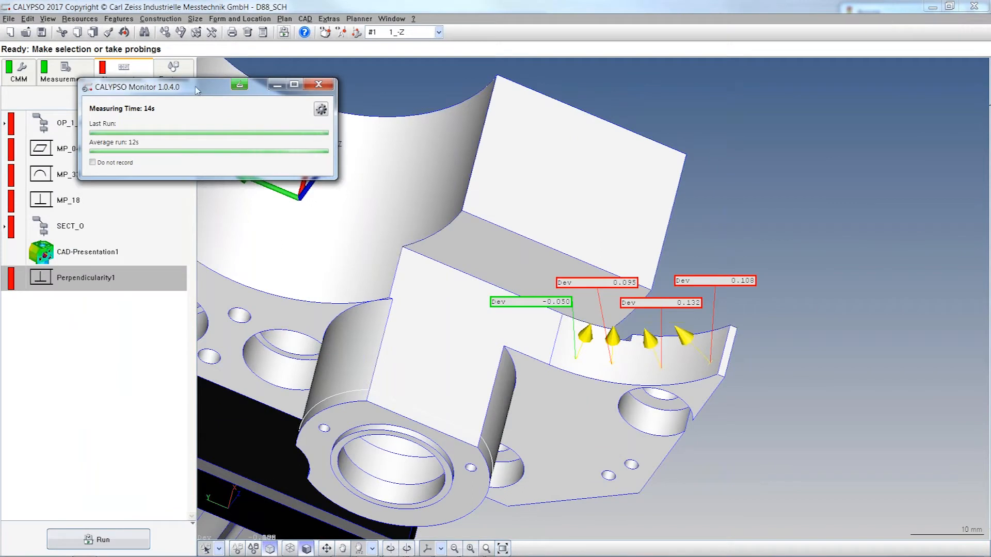
{"action": "left_click_drag", "start_coordinate": [278, 81], "coordinate": [248, 90]}
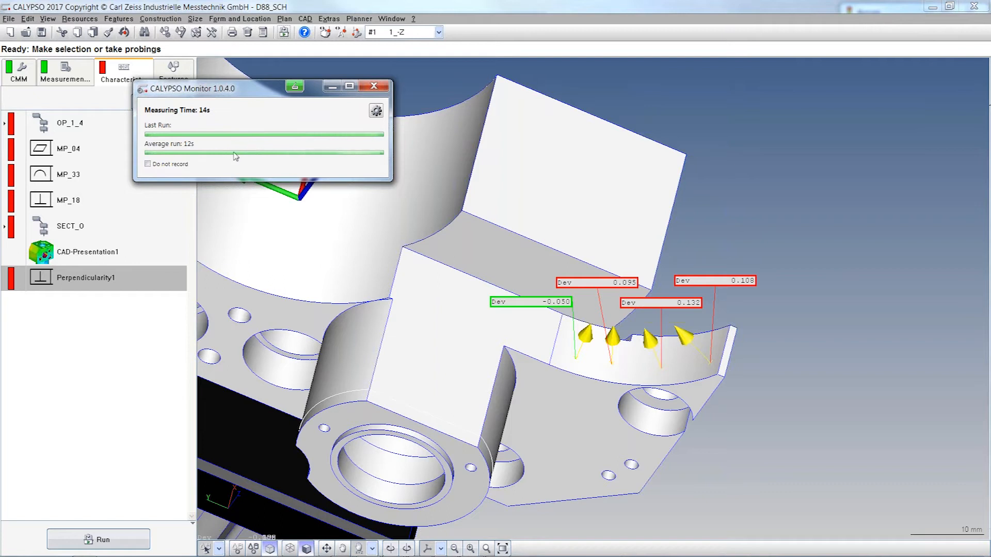
{"action": "left_click", "coordinate": [147, 163]}
{"action": "left_click", "coordinate": [148, 165]}
{"action": "left_click", "coordinate": [333, 87]}
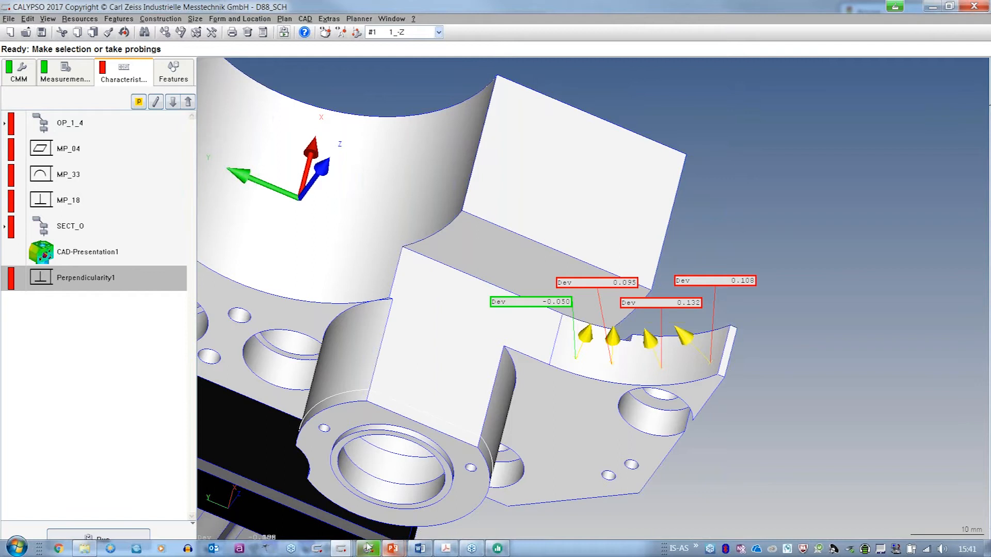
Step: Switch the Accura machine control panel's traffic light to red and return to the measurement plan
{"action": "left_click", "coordinate": [342, 549]}
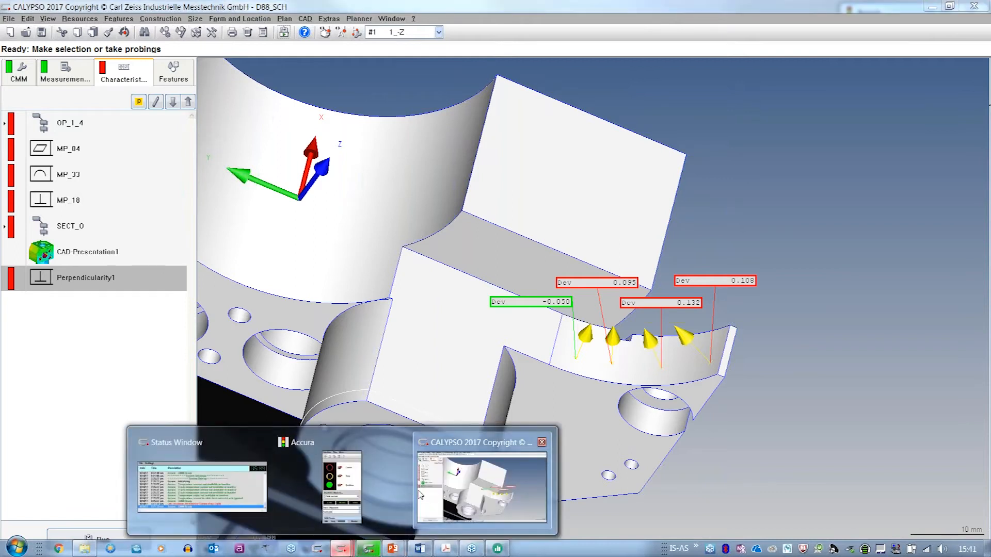
{"action": "left_click", "coordinate": [342, 480]}
{"action": "left_click", "coordinate": [871, 80]}
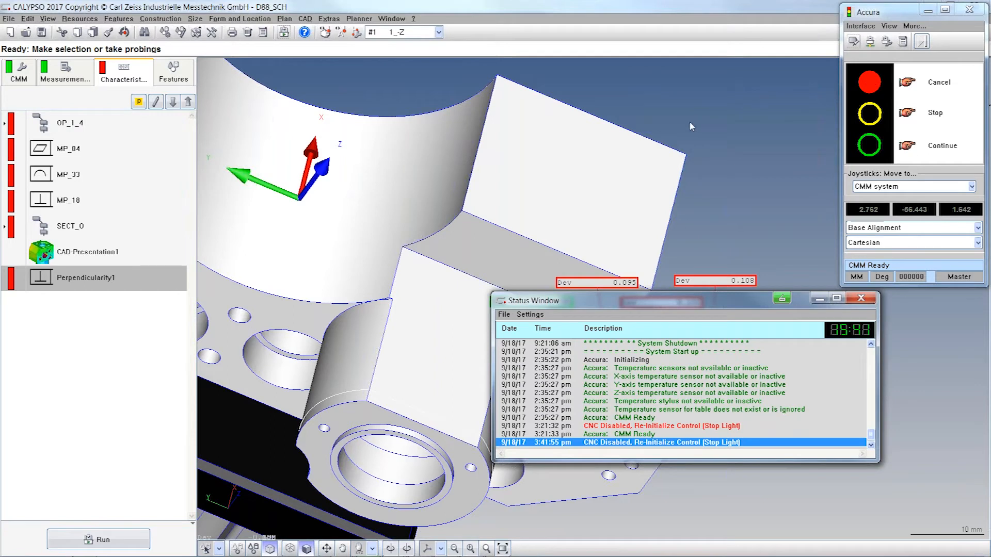
{"action": "left_click", "coordinate": [688, 120]}
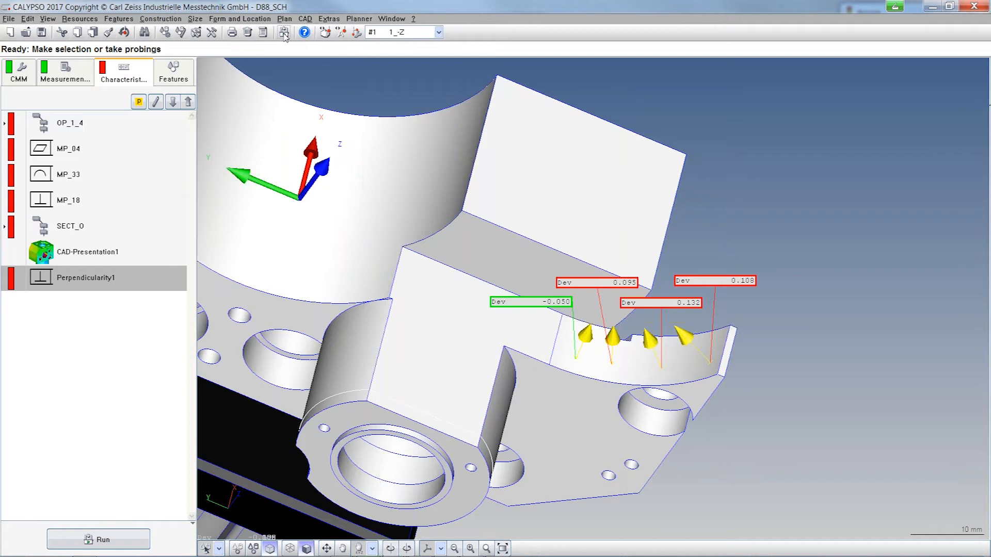
Step: Start the D88_SCH measurement run, prompting the red-to-green traffic light question
{"action": "left_click", "coordinate": [286, 33]}
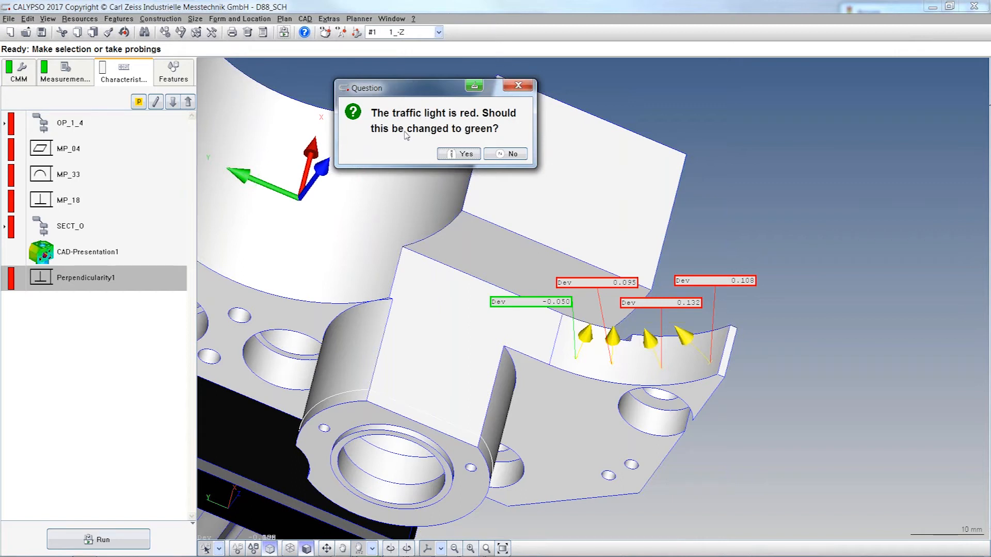
{"action": "left_click", "coordinate": [462, 155]}
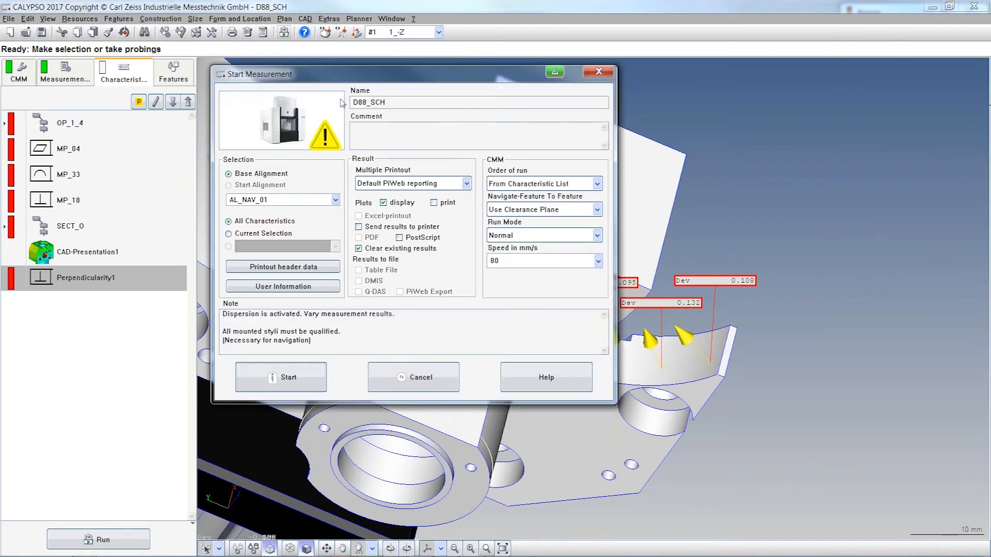